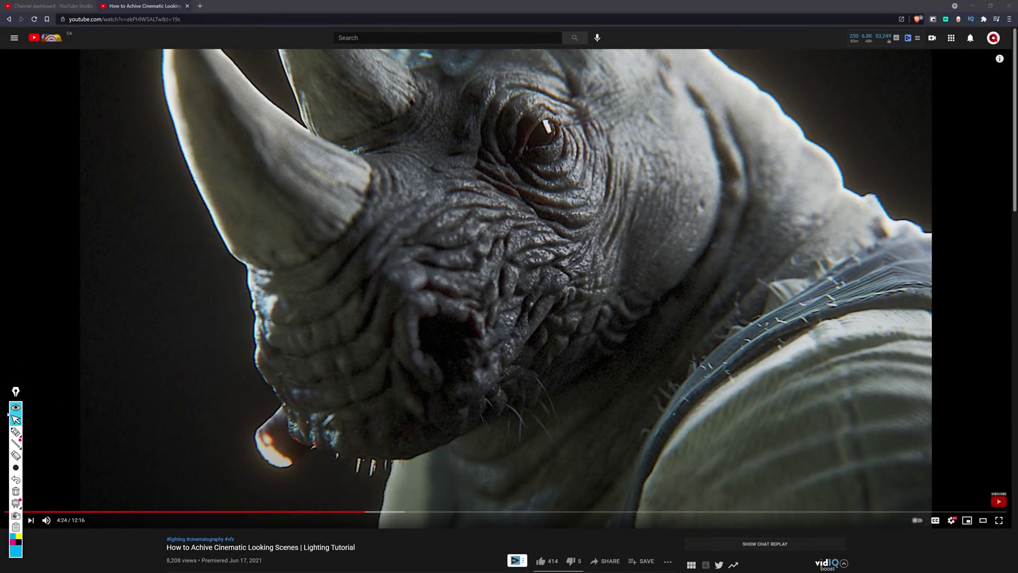
# With the highlighter, draw arrows at the rhino's nose and neck, then a magenta arrow at its jaw
pyautogui.click(16, 431)
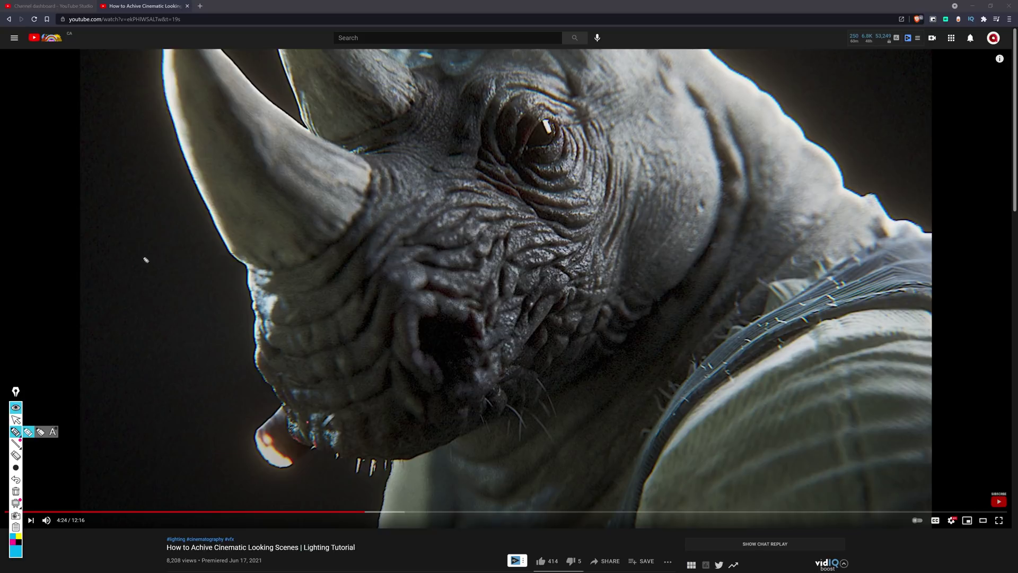
pyautogui.moveTo(87, 189); pyautogui.dragTo(317, 329)
pyautogui.moveTo(300, 288)
pyautogui.mouseDown()
pyautogui.moveTo(341, 321)
pyautogui.moveTo(288, 357)
pyautogui.mouseUp()
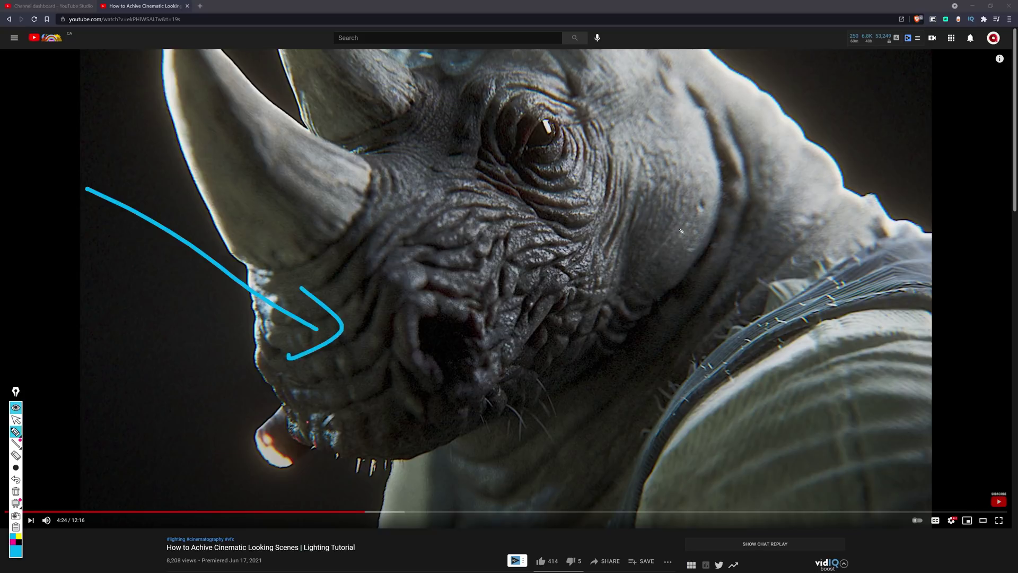
pyautogui.moveTo(874, 81)
pyautogui.mouseDown()
pyautogui.moveTo(744, 171)
pyautogui.moveTo(751, 186)
pyautogui.mouseUp()
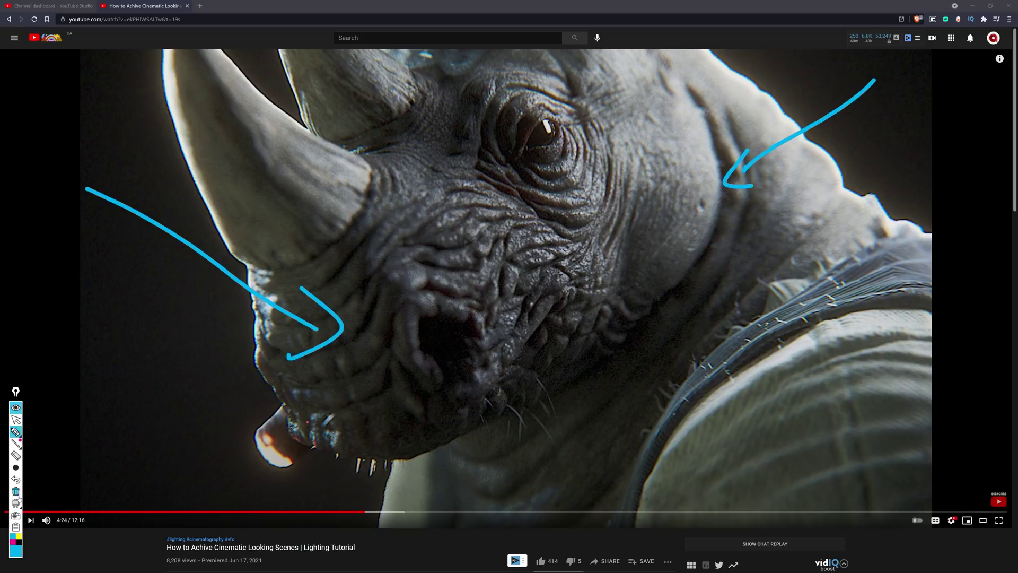
pyautogui.click(15, 542)
pyautogui.moveTo(823, 430)
pyautogui.mouseDown()
pyautogui.moveTo(643, 294)
pyautogui.moveTo(663, 348)
pyautogui.mouseUp()
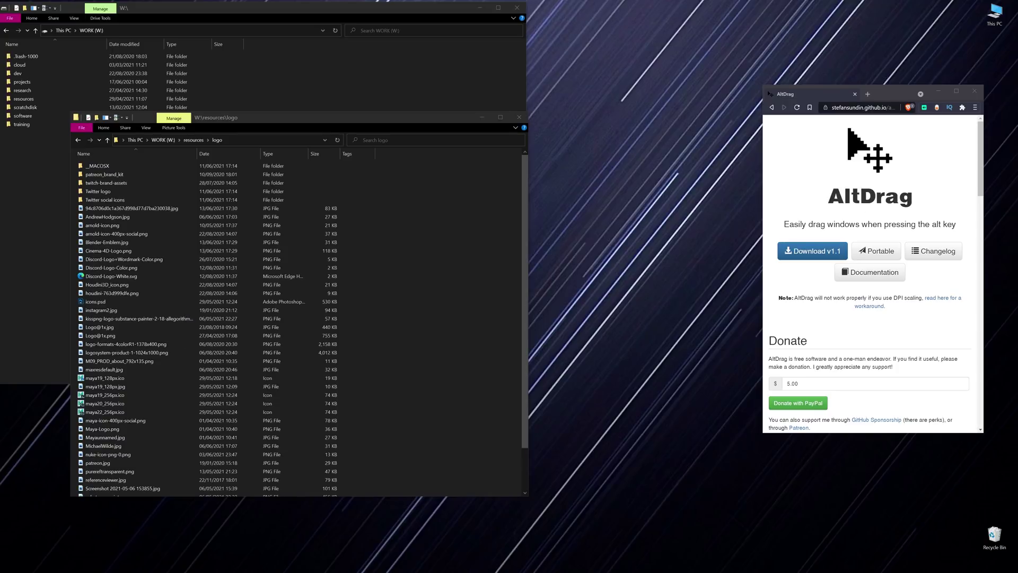
# Move and enlarge the browser window on the right with AltDrag drags
pyautogui.moveTo(827, 197); pyautogui.dragTo(915, 195)
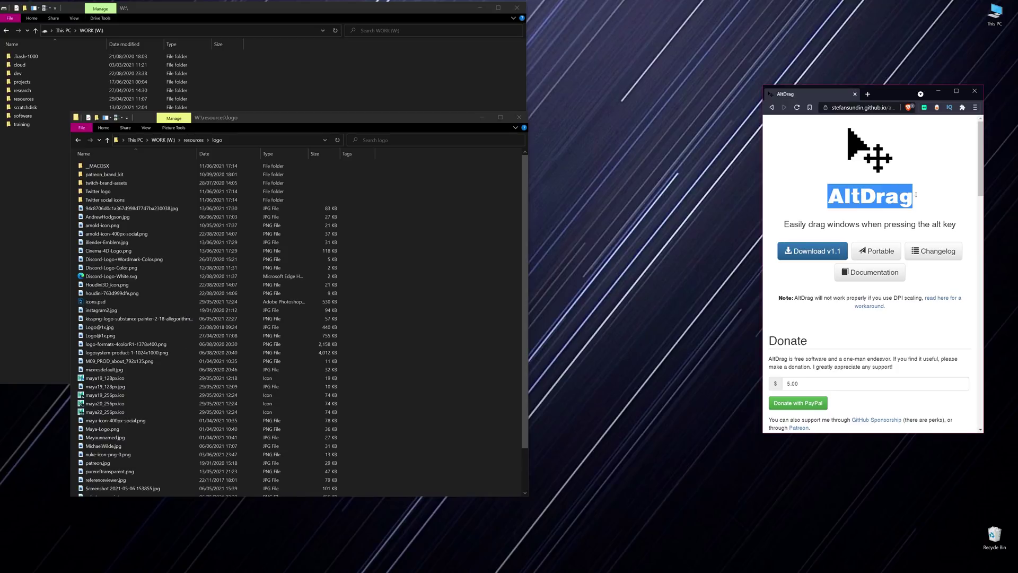
pyautogui.click(837, 334)
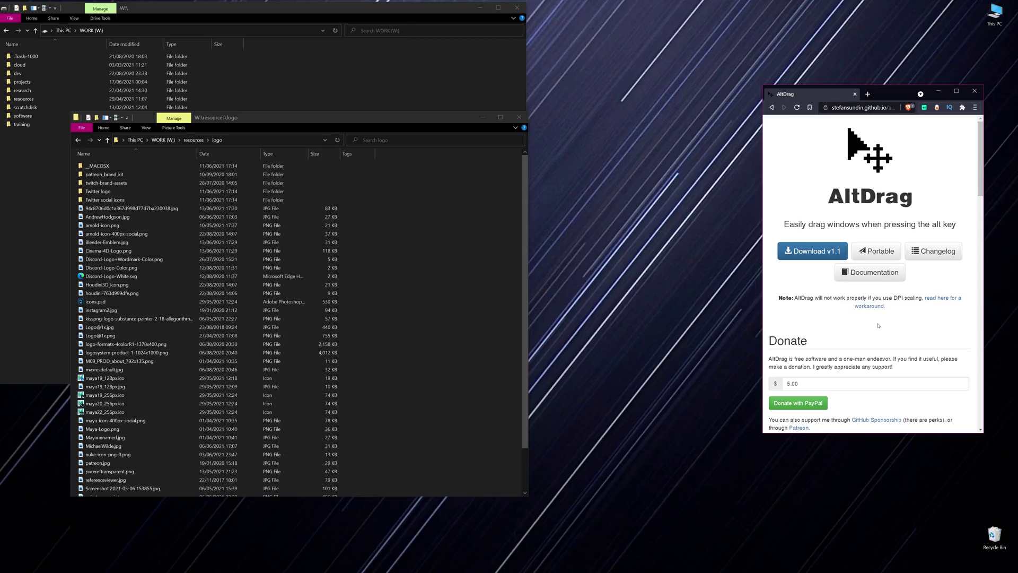
pyautogui.moveTo(878, 290); pyautogui.dragTo(733, 293)
pyautogui.moveTo(729, 228); pyautogui.dragTo(918, 248)
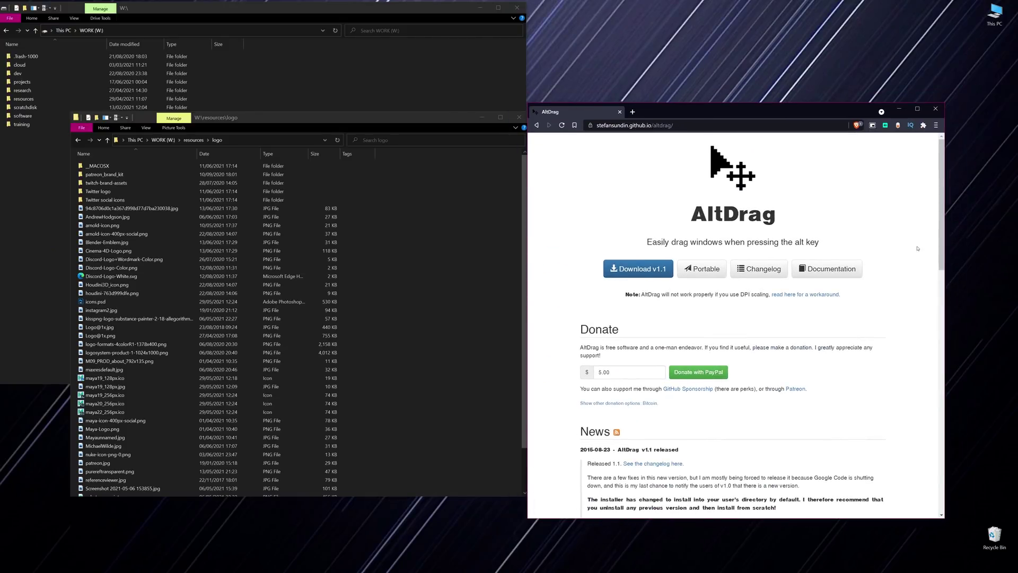
pyautogui.moveTo(930, 503); pyautogui.dragTo(925, 474)
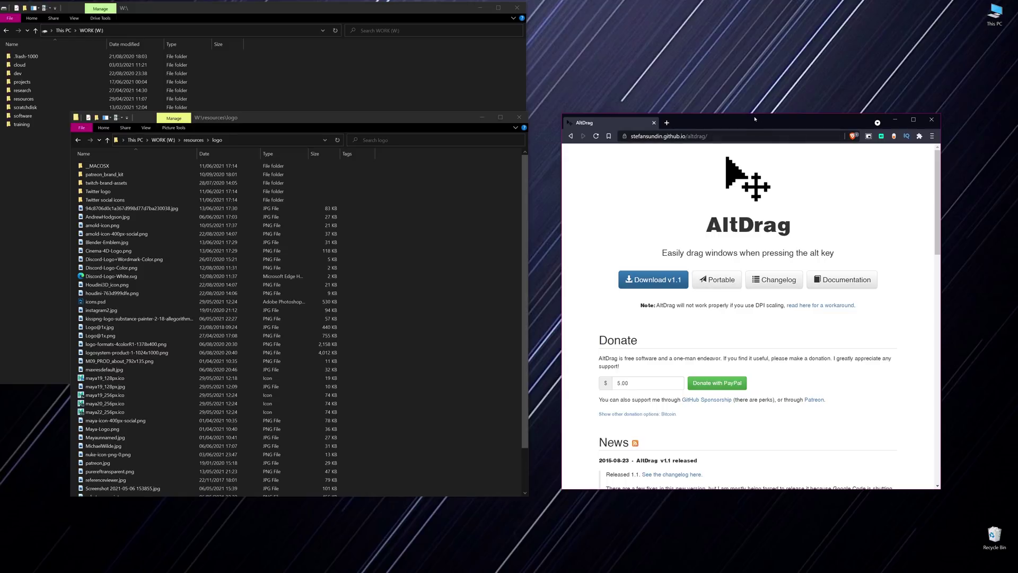
pyautogui.moveTo(754, 119); pyautogui.dragTo(717, 117)
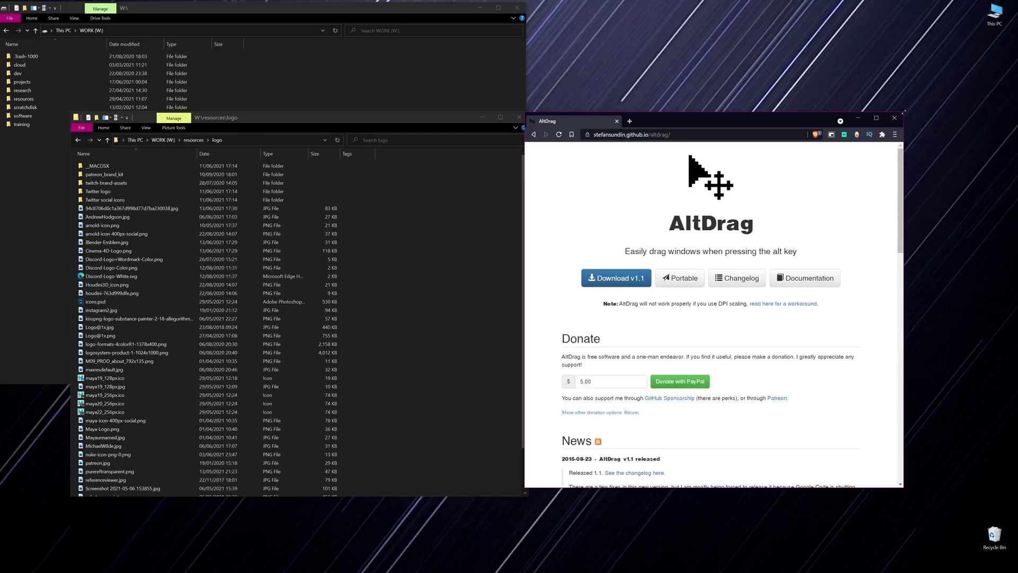
pyautogui.moveTo(904, 112); pyautogui.dragTo(801, 86)
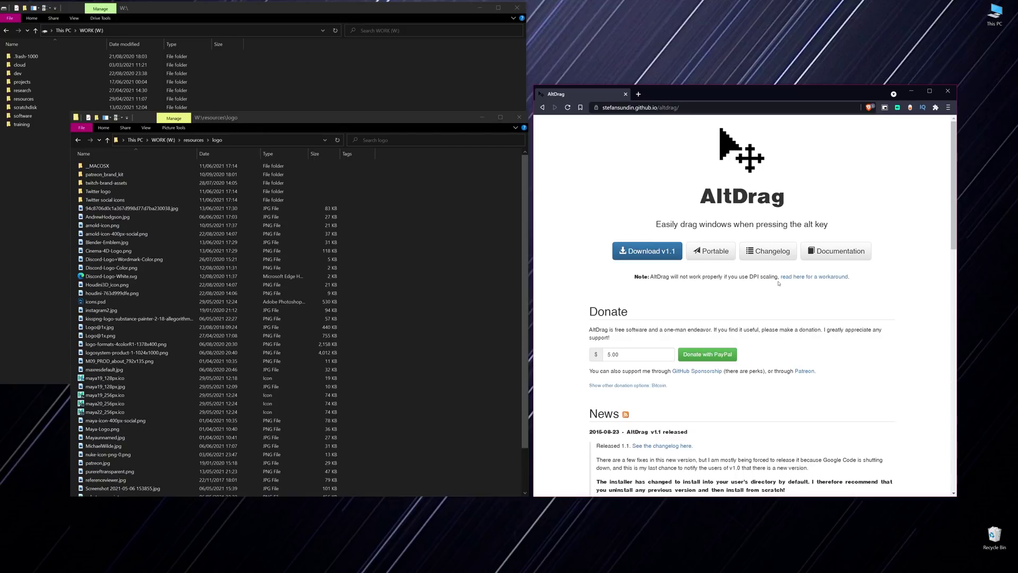
pyautogui.moveTo(778, 283); pyautogui.dragTo(758, 268)
# Shrink the logo folder window, place it below the work drive window, and refit the browser
pyautogui.moveTo(424, 414); pyautogui.dragTo(768, 257)
pyautogui.moveTo(416, 91); pyautogui.dragTo(198, 162)
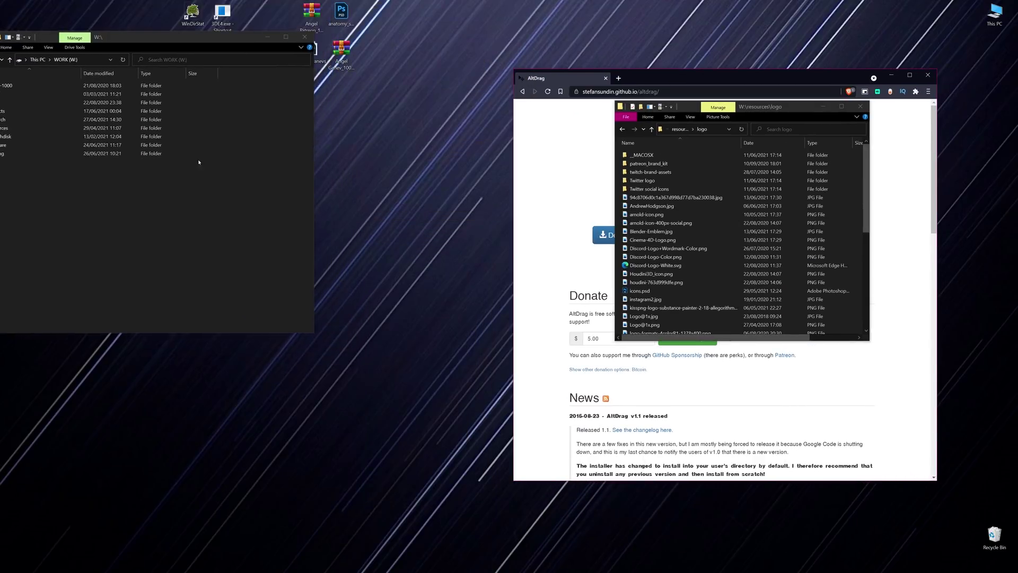
pyautogui.moveTo(699, 244); pyautogui.dragTo(244, 408)
pyautogui.moveTo(689, 318); pyautogui.dragTo(584, 274)
pyautogui.moveTo(771, 403); pyautogui.dragTo(774, 472)
pyautogui.moveTo(713, 167); pyautogui.dragTo(803, 235)
pyautogui.moveTo(804, 234); pyautogui.dragTo(806, 307)
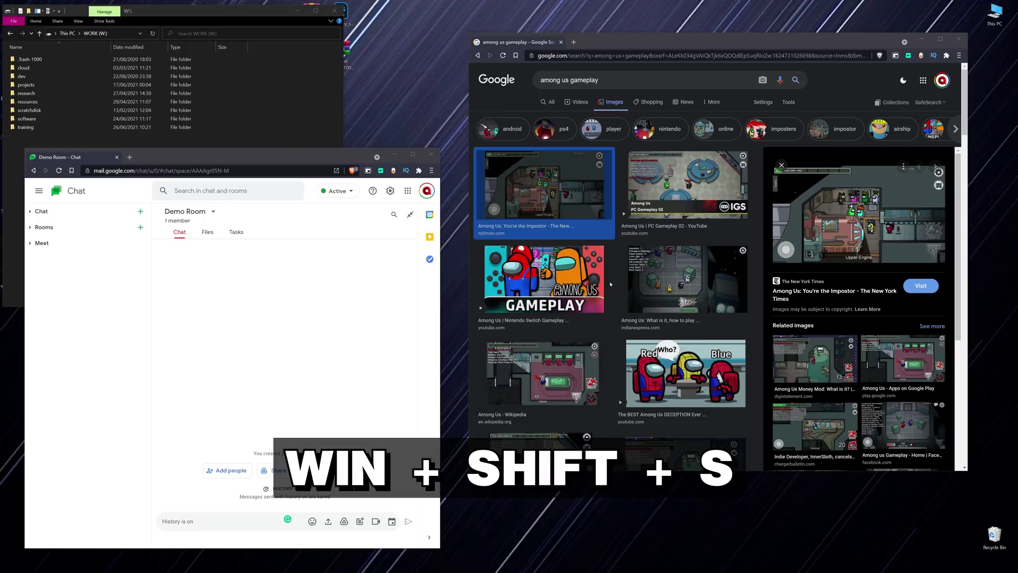
# Snip a region of the Among Us image search results and open it for markup
pyautogui.press('super+shift+s')
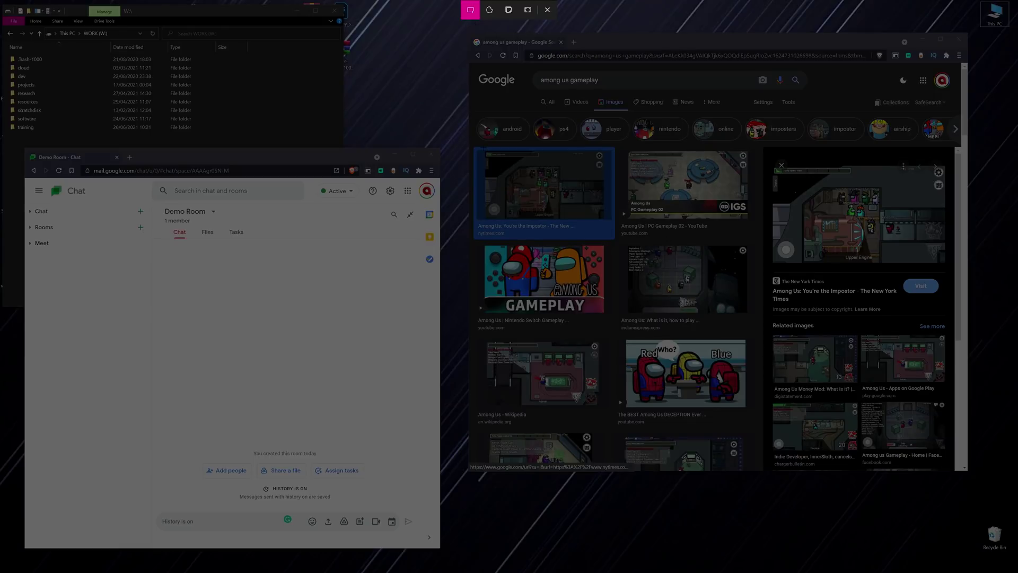
pyautogui.moveTo(483, 148)
pyautogui.mouseDown()
pyautogui.moveTo(540, 203)
pyautogui.moveTo(846, 390)
pyautogui.moveTo(755, 406)
pyautogui.moveTo(758, 414)
pyautogui.mouseUp()
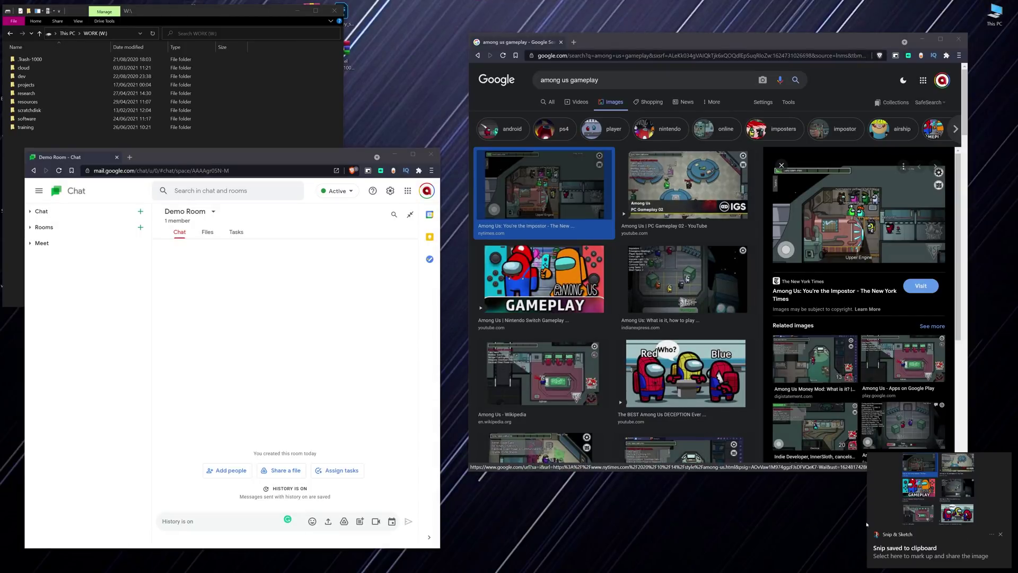
pyautogui.click(935, 504)
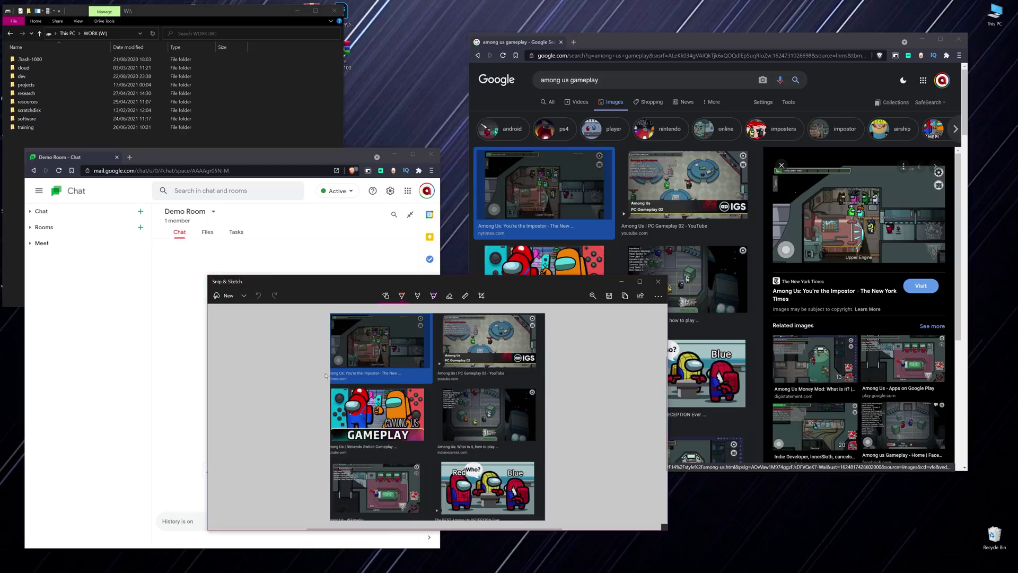
# Draw red pen strokes and a zigzag over the snip's thumbnails, cancelling the save prompt
pyautogui.moveTo(509, 215)
pyautogui.mouseDown()
pyautogui.moveTo(474, 284)
pyautogui.moveTo(553, 354)
pyautogui.mouseUp()
pyautogui.hotkey('ctrl', 's')
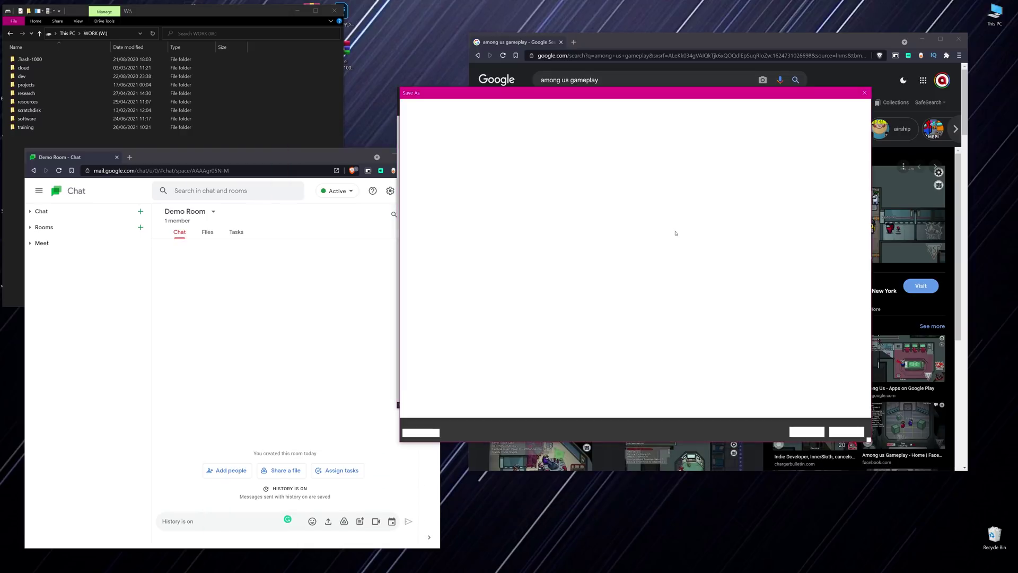
pyautogui.click(845, 430)
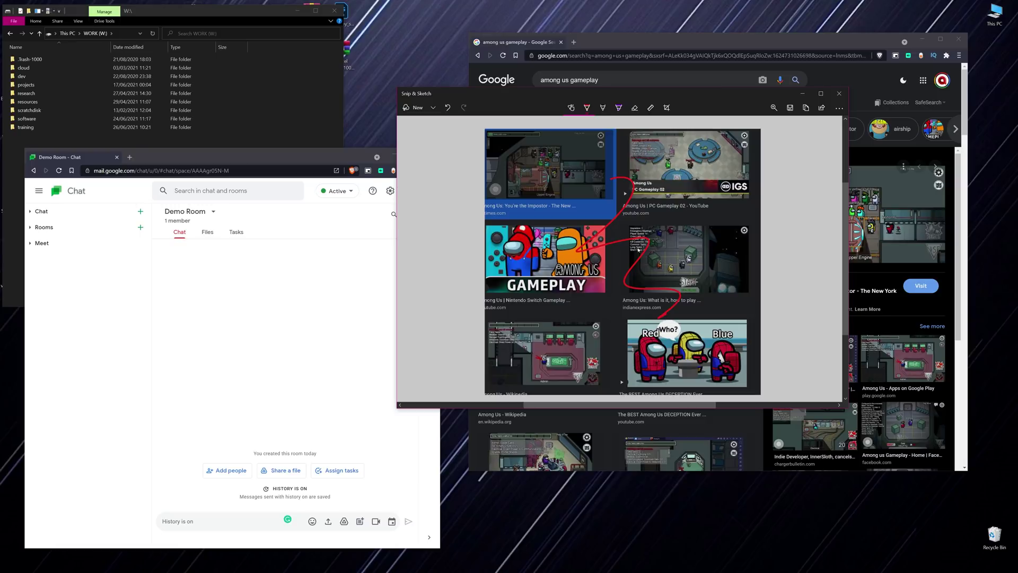
pyautogui.moveTo(530, 252)
pyautogui.mouseDown()
pyautogui.moveTo(516, 228)
pyautogui.moveTo(551, 254)
pyautogui.mouseUp()
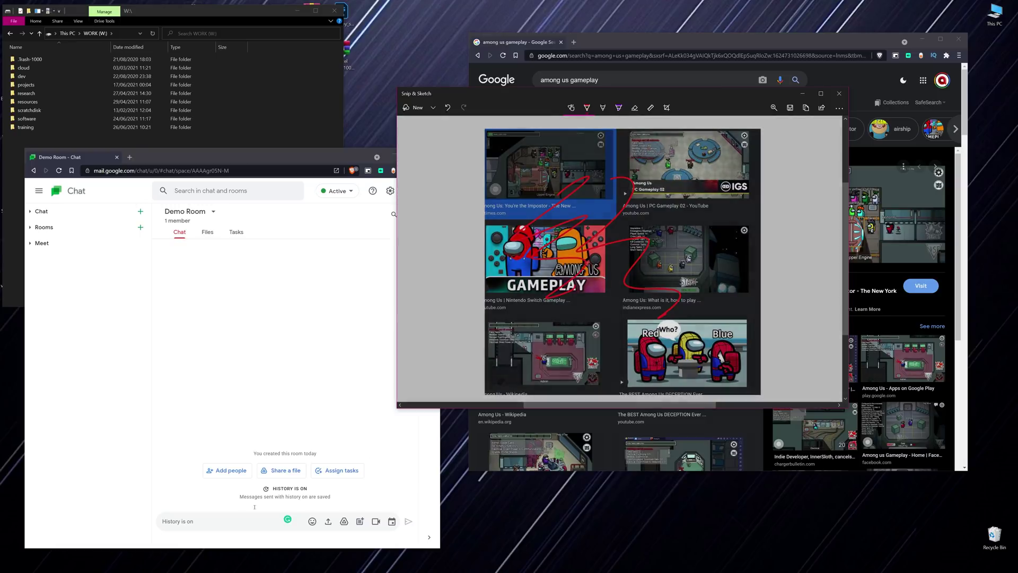
# Paste the red-annotated snip into the Demo Room message box and send it
pyautogui.click(221, 522)
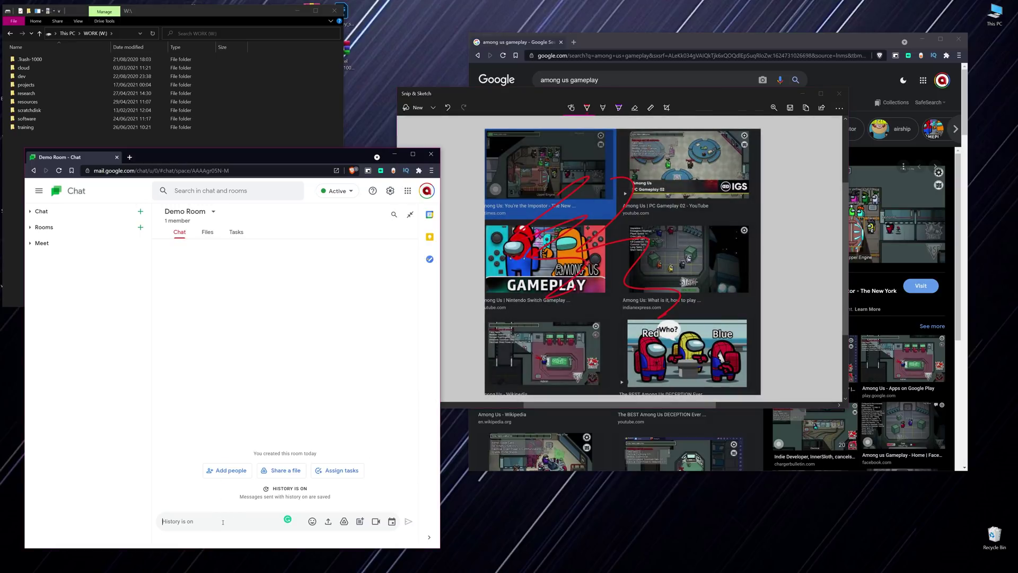
pyautogui.hotkey('ctrl', 'v')
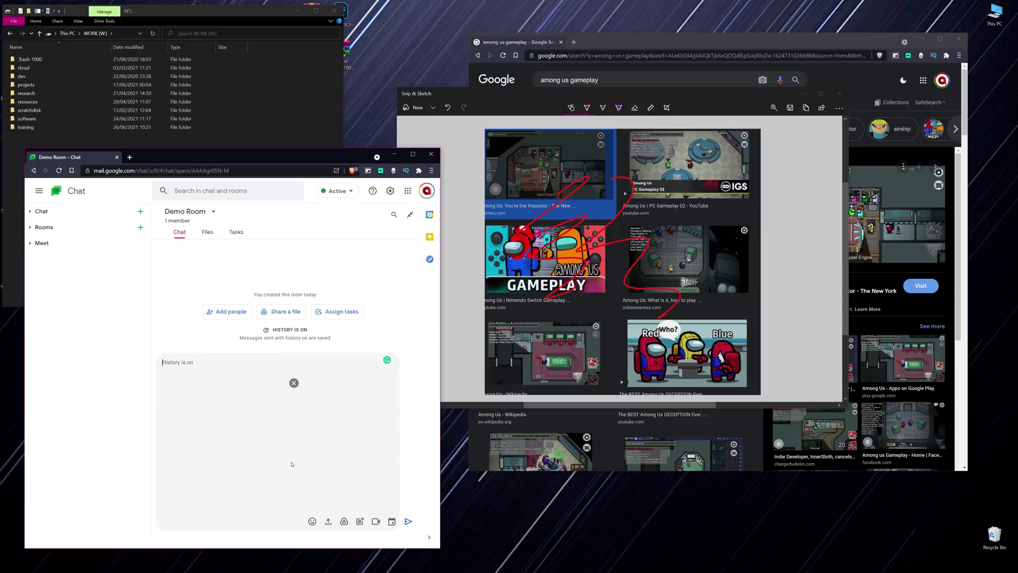
pyautogui.press('Return')
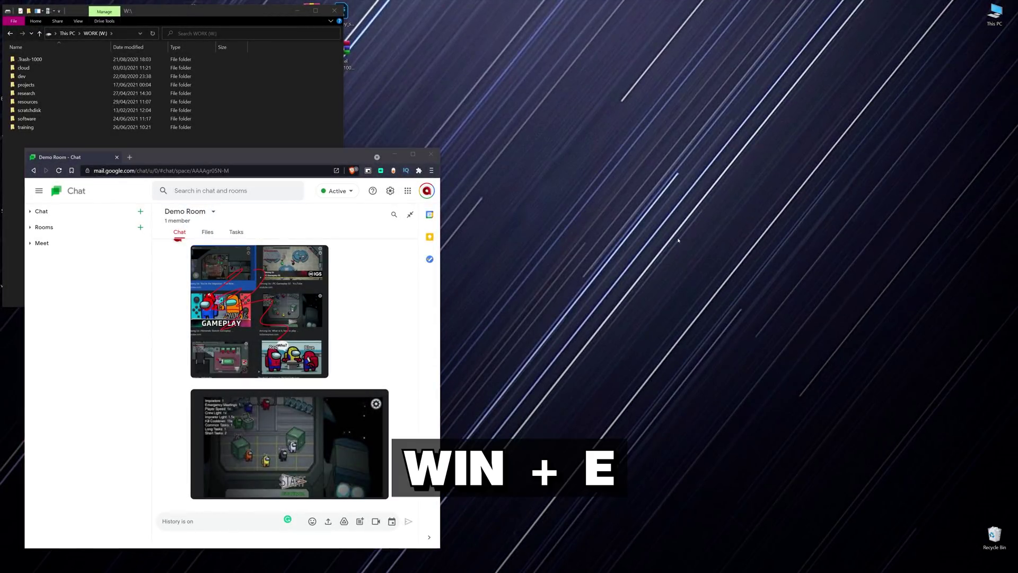
# Open File Explorer, hide its navigation pane, show large icons, then close it and open a fresh window
pyautogui.press('super+e')
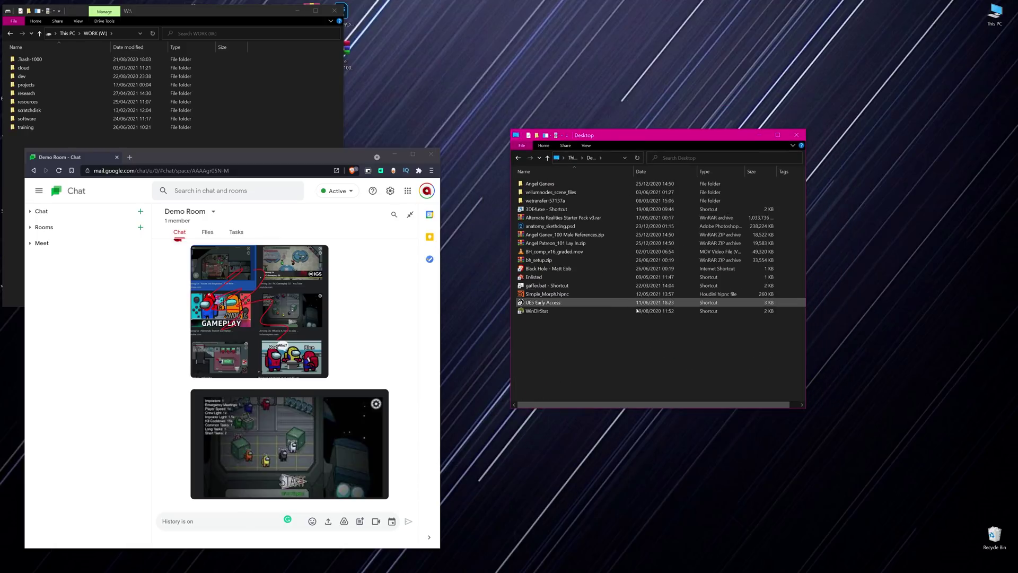
pyautogui.scroll(-5, 566, 376)
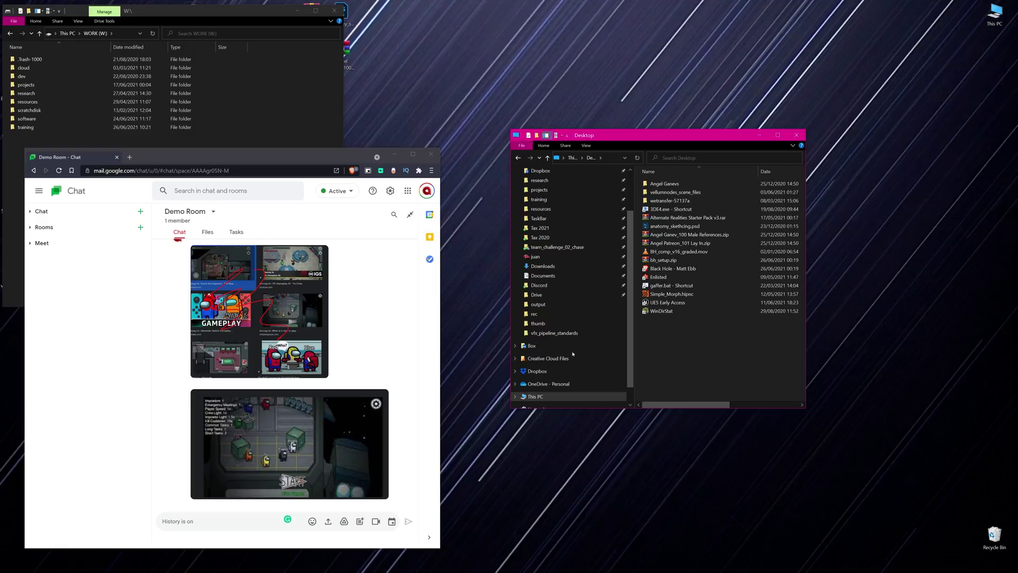
pyautogui.hotkey('alt', 'v')
pyautogui.press('n')
pyautogui.press('n')
pyautogui.hotkey('ctrl', 'shift', '2')
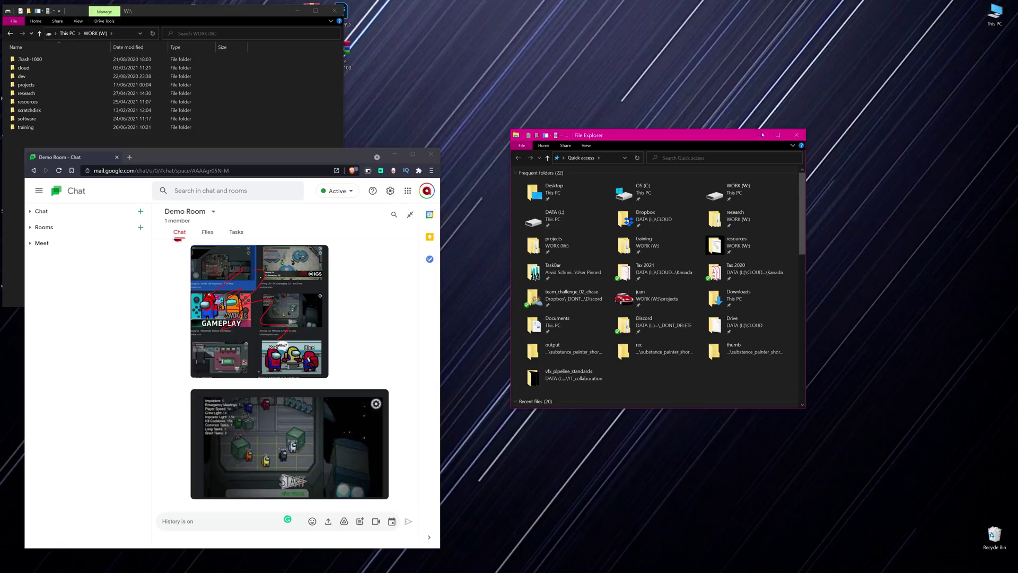
pyautogui.click(796, 134)
pyautogui.press('super+e')
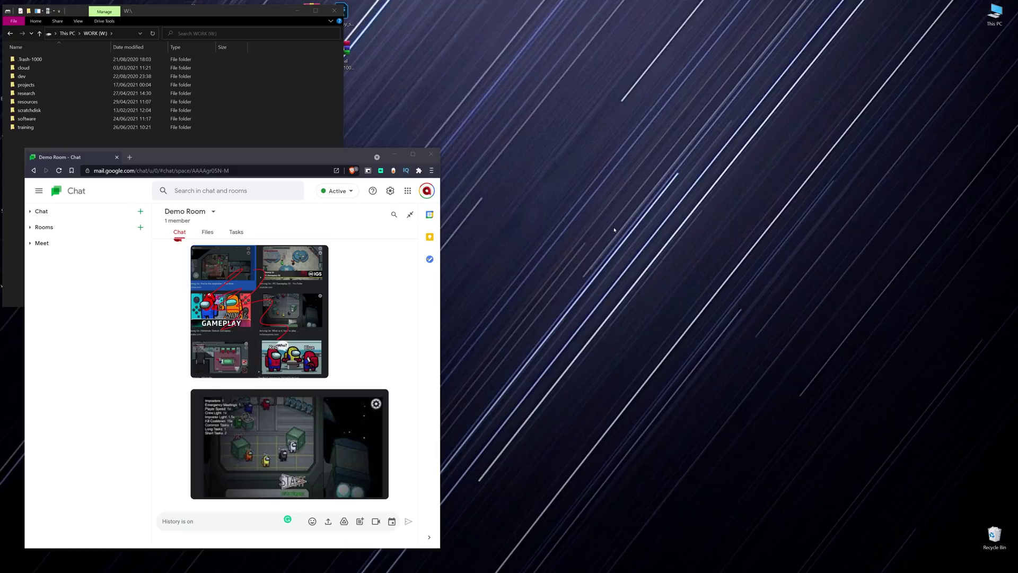
# Open Process Hacker with Ctrl+Shift+Esc, launch Task Manager from it, and show the Memory graph
pyautogui.hotkey('ctrl', 'shift', 'Escape')
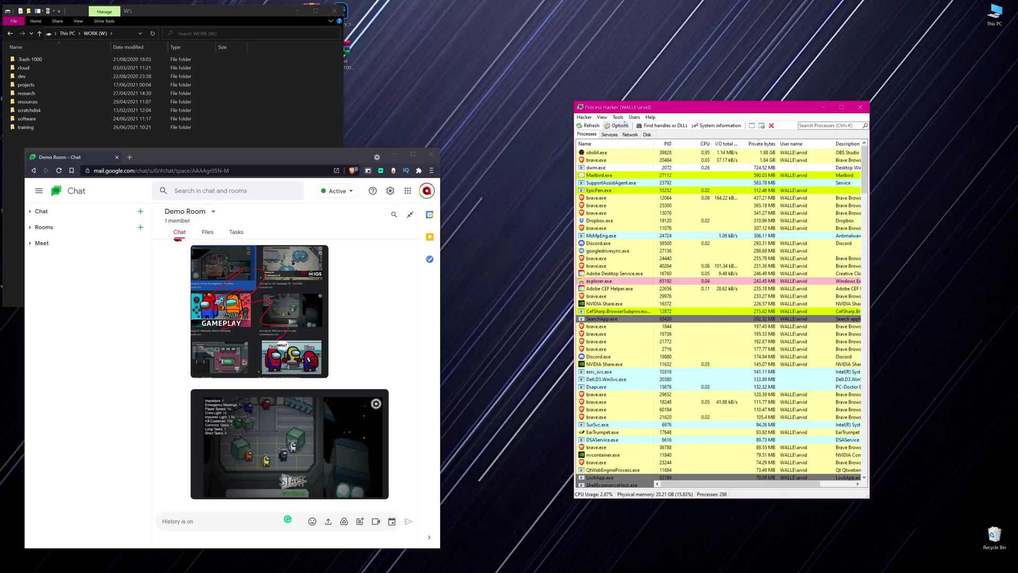
pyautogui.click(617, 116)
pyautogui.click(652, 154)
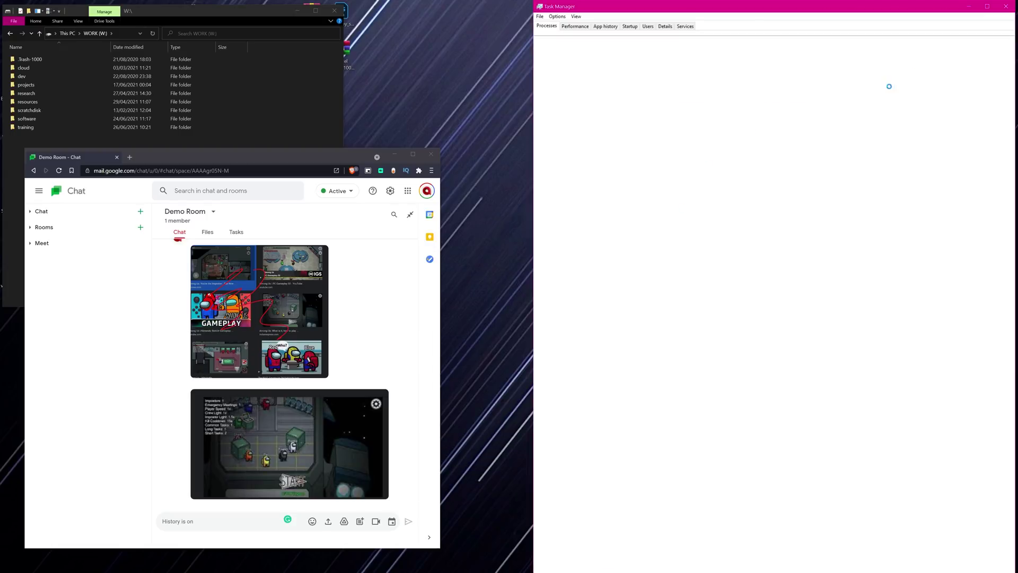
pyautogui.click(586, 176)
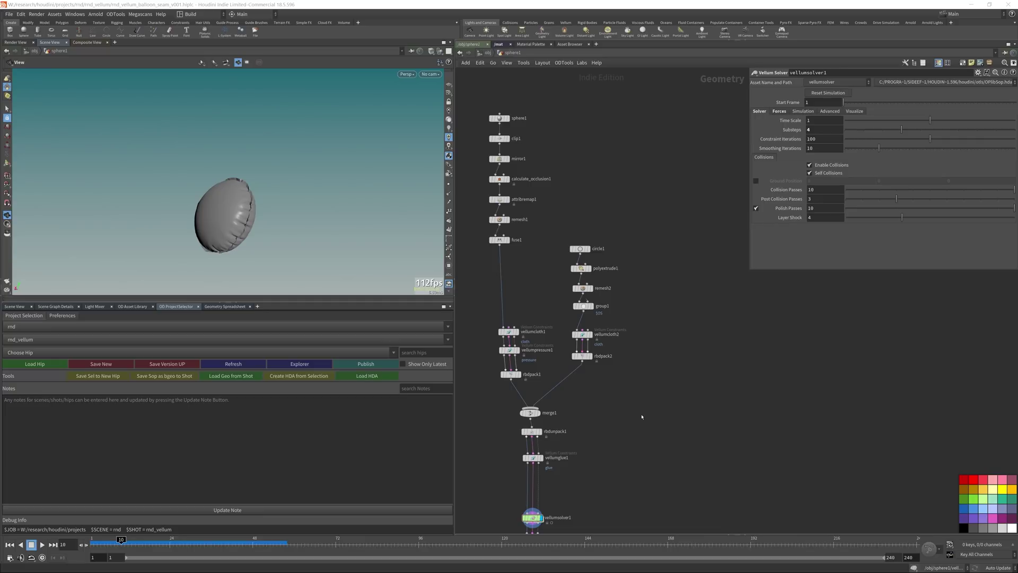
pyautogui.click(662, 262)
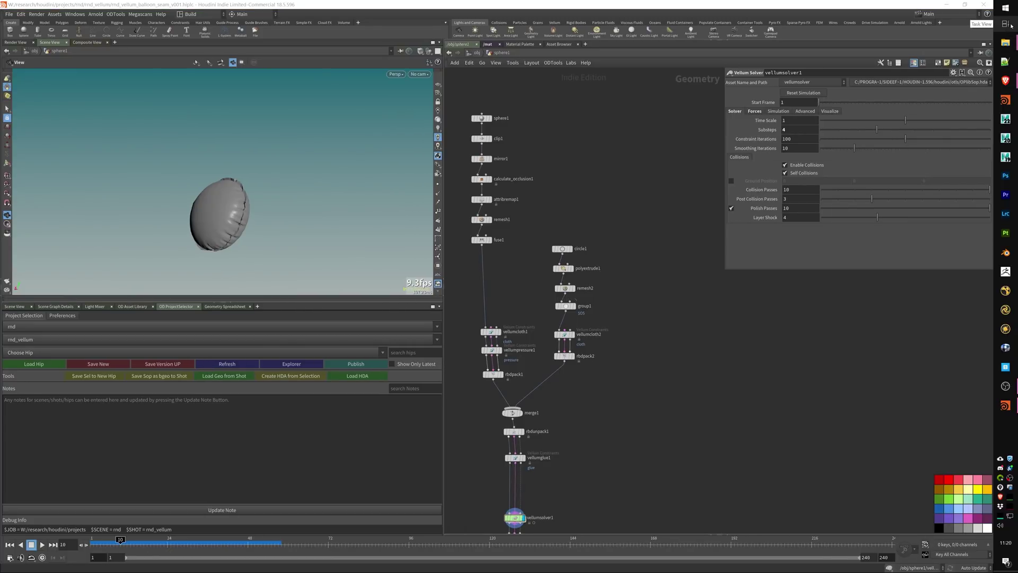
# Return to Houdini on the MAIN desktop from Task View, then hop to the adjacent desktop and back
pyautogui.click(1005, 24)
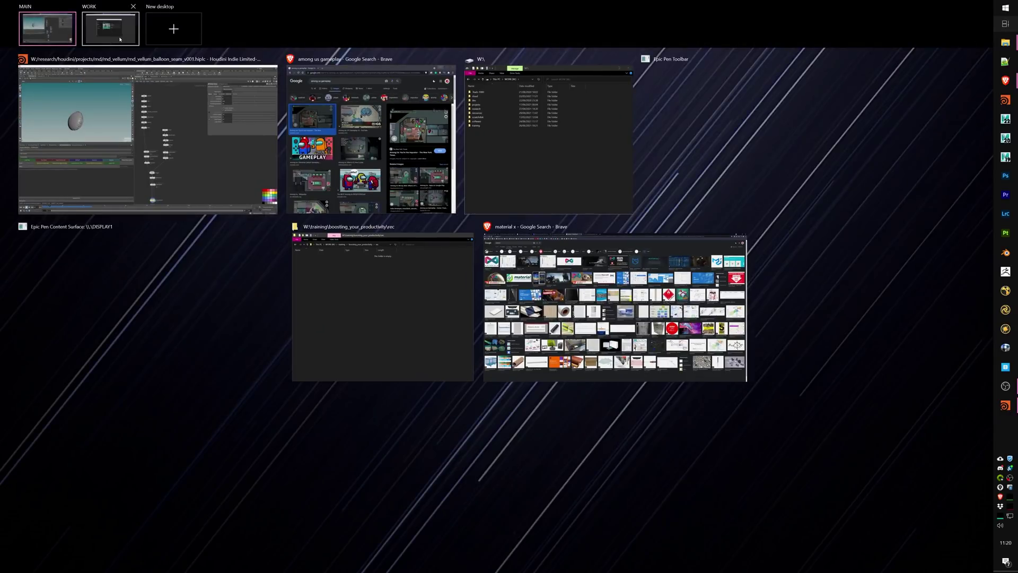
pyautogui.click(642, 384)
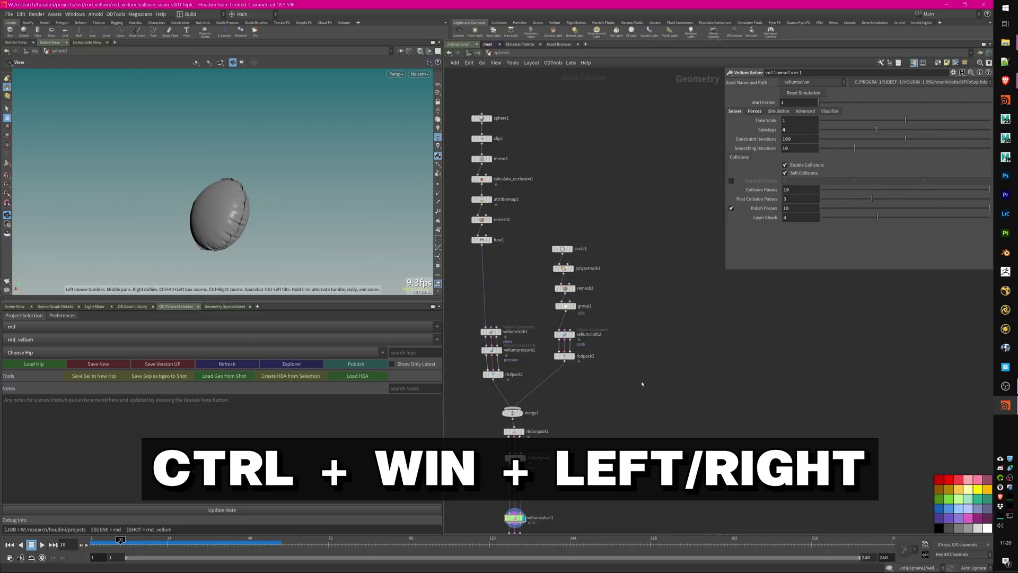
pyautogui.press('ctrl+super+Right')
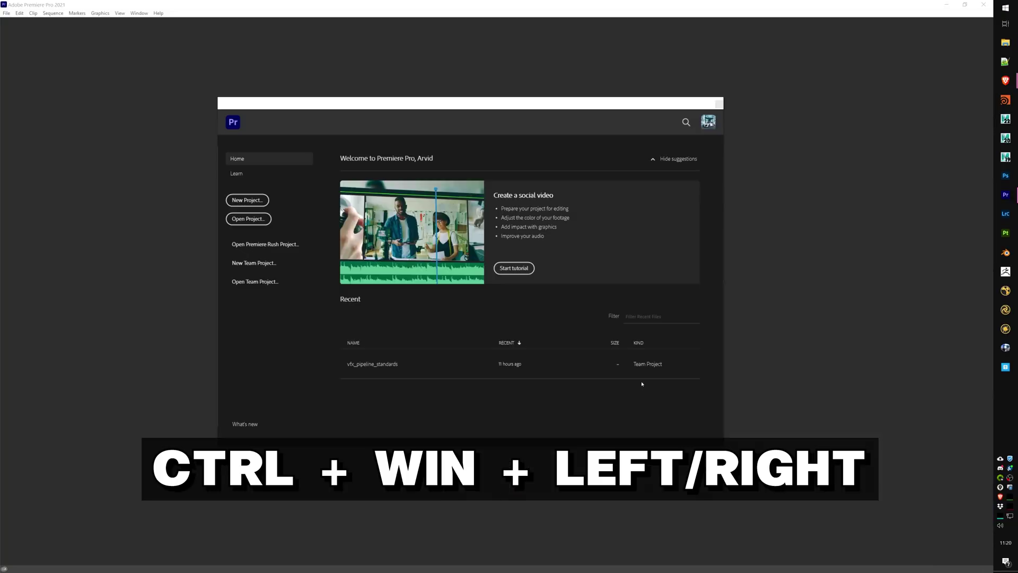
pyautogui.press('ctrl+super+Left')
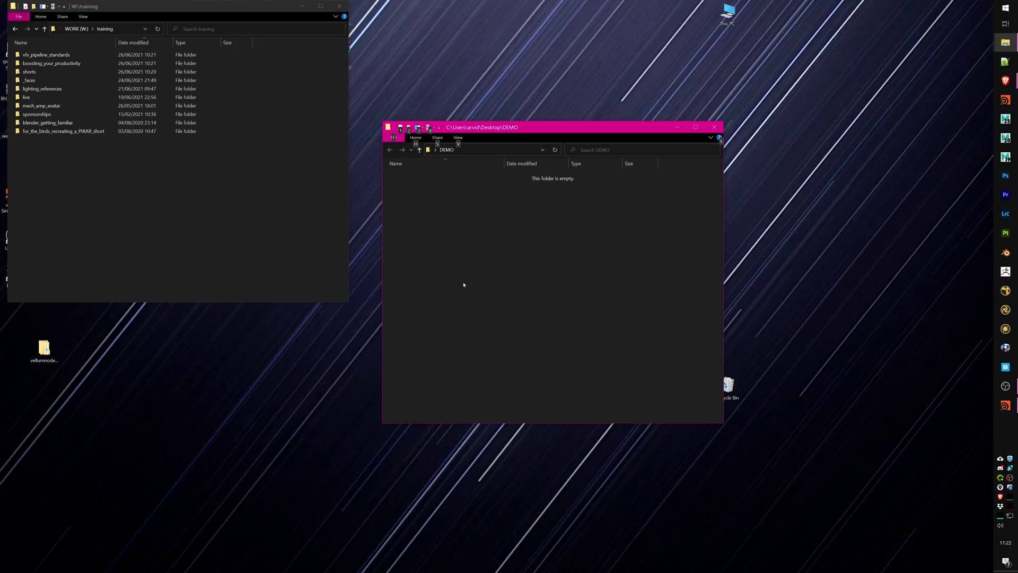
# Run the Create Project script in DEMO and name the project EfficientWorking
pyautogui.press('Escape')
pyautogui.rightClick(572, 230)
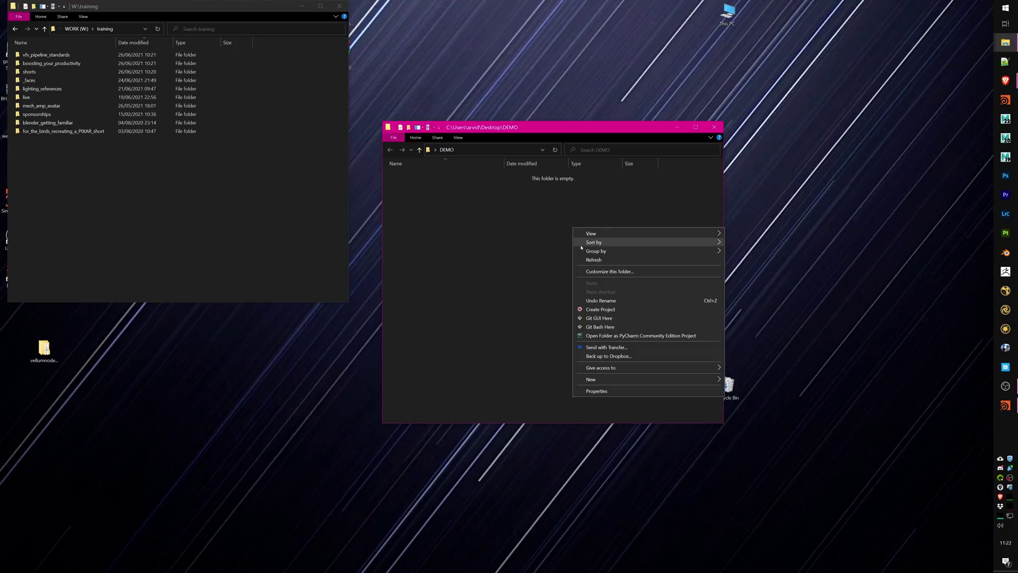
pyautogui.click(600, 311)
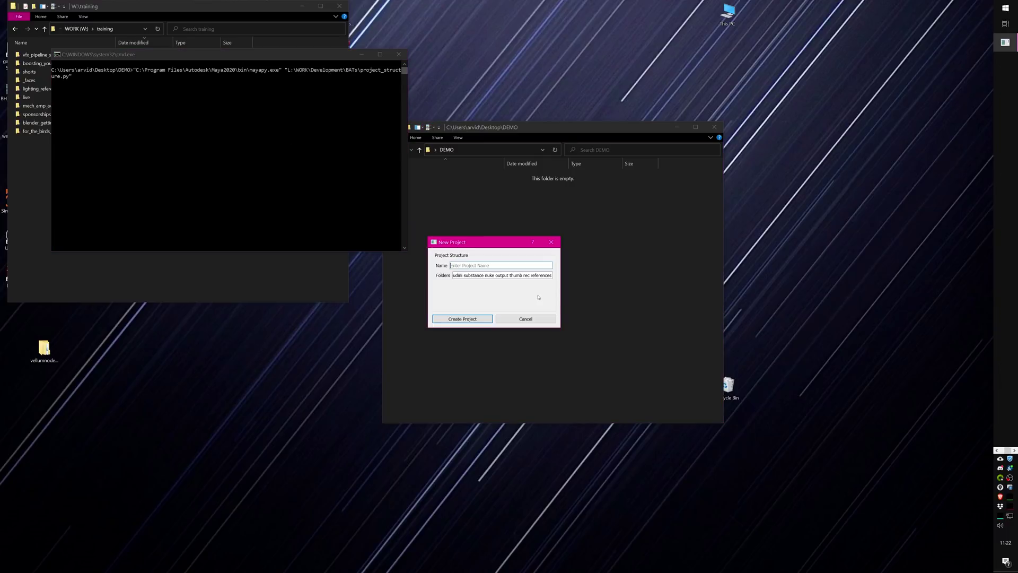
pyautogui.click(479, 264)
pyautogui.write('EfficientWorking')
# Create the EfficientWorking folders, check them inside the new folder, then return to DEMO
pyautogui.moveTo(503, 275); pyautogui.dragTo(433, 275)
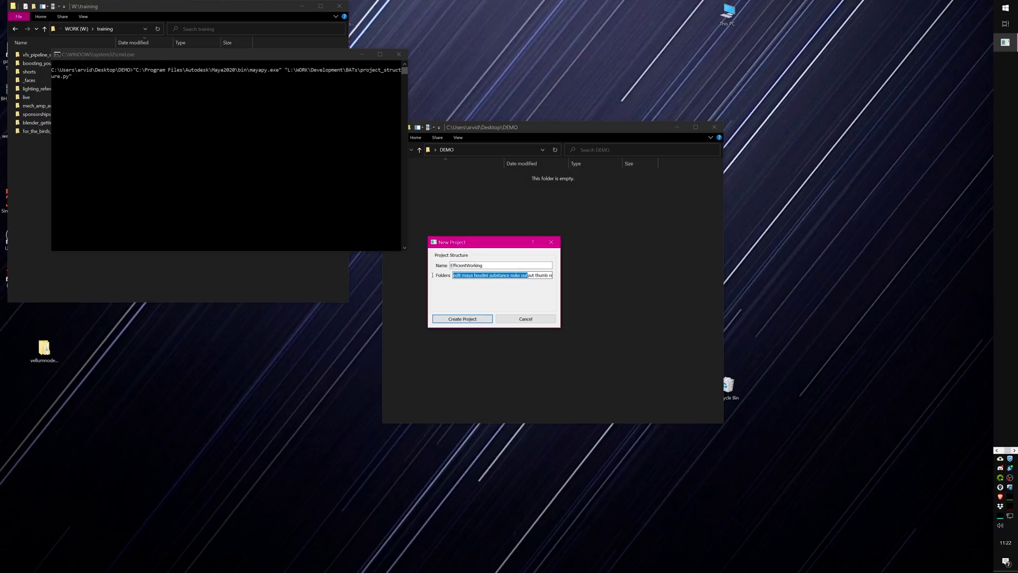
pyautogui.click(462, 319)
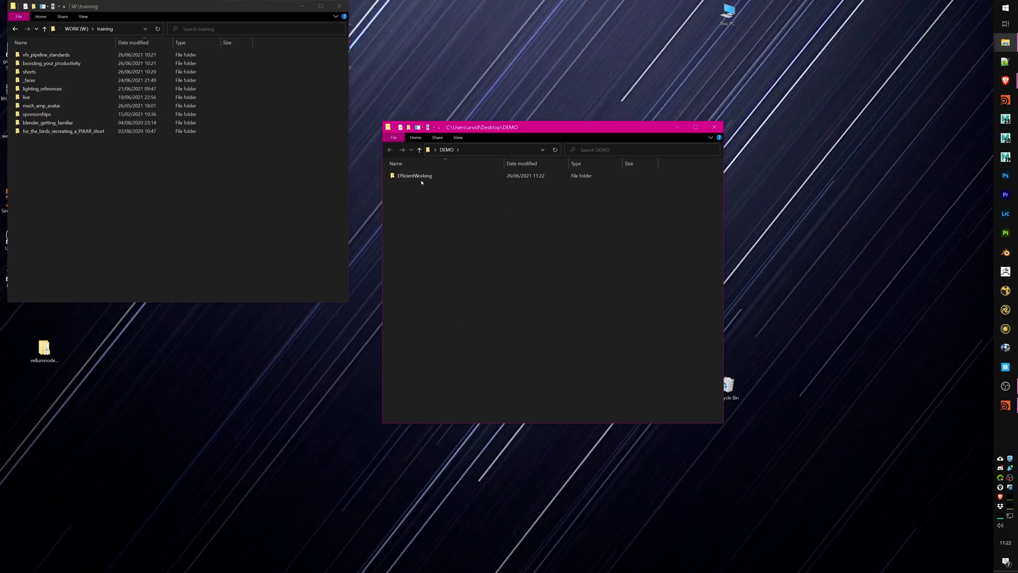
pyautogui.doubleClick(418, 176)
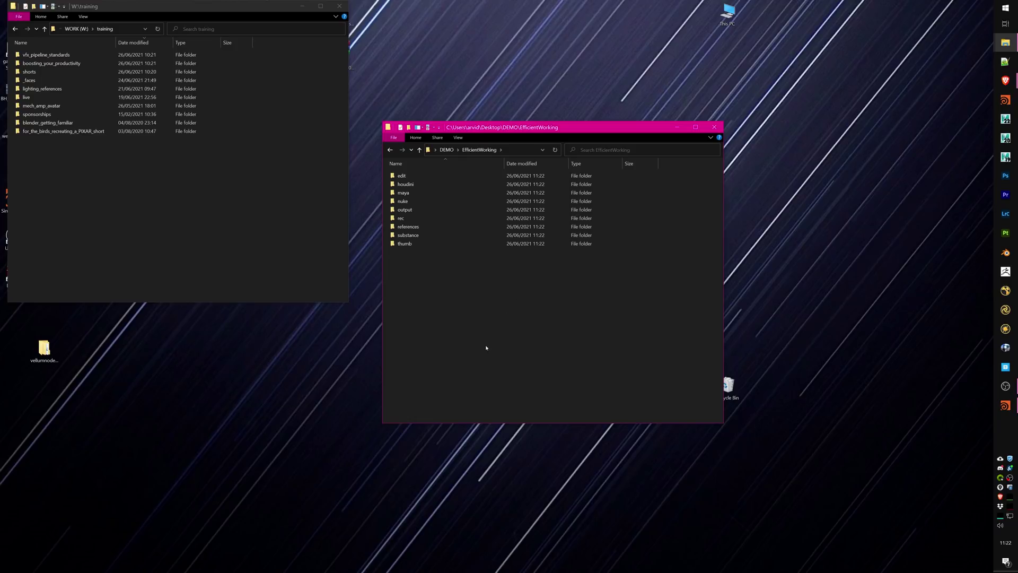
pyautogui.hotkey('alt', 'Left')
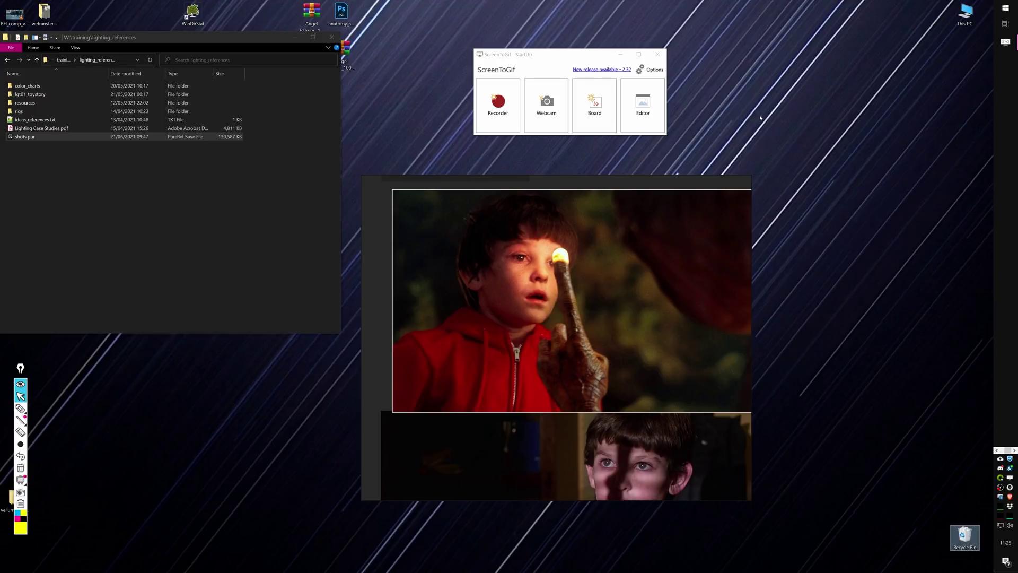
# Bring the ScreenToGif startup window to the front and nudge it slightly lower
pyautogui.click(567, 51)
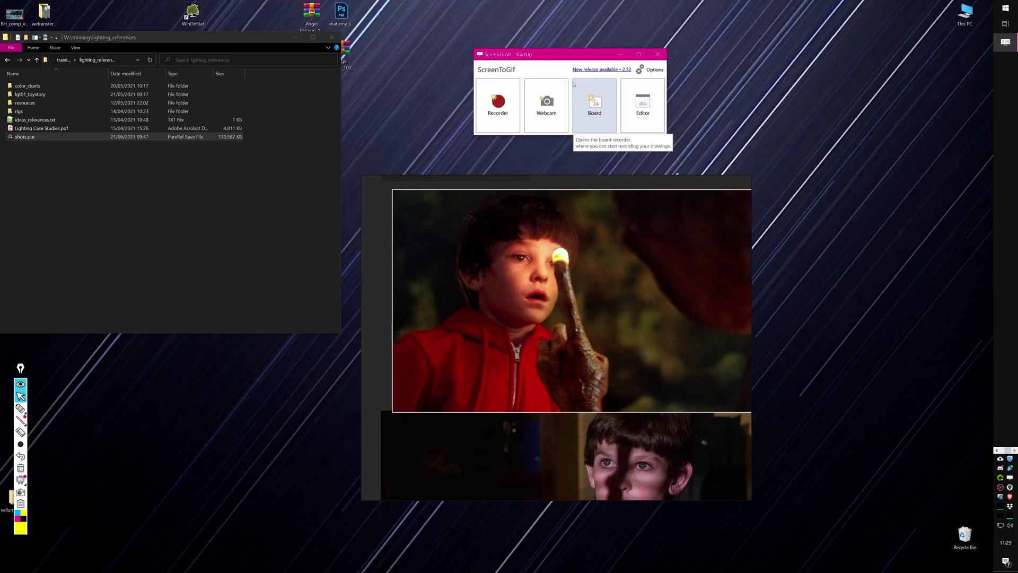
pyautogui.moveTo(546, 56); pyautogui.dragTo(546, 58)
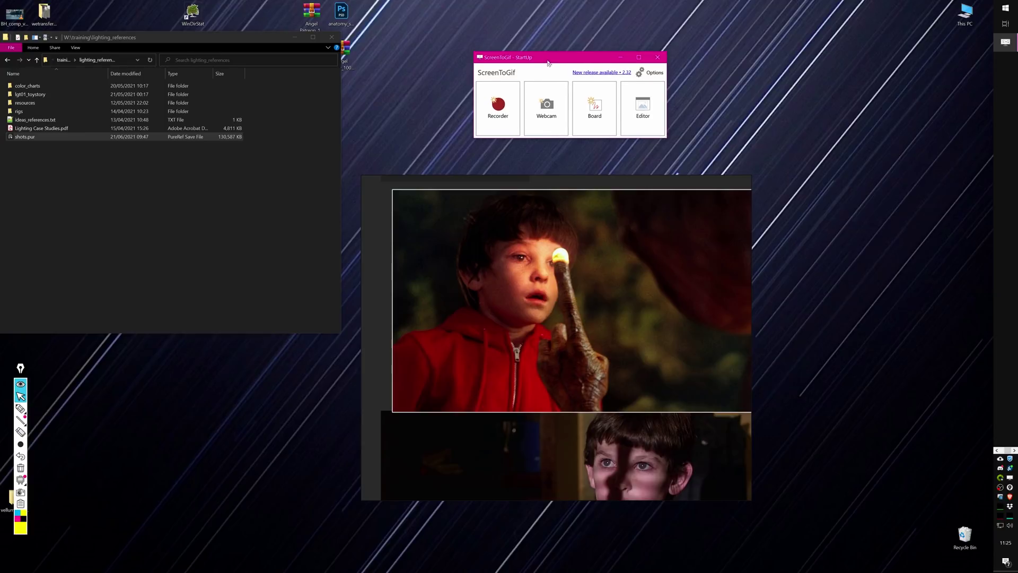
# Start a ScreenToGif recording and draw a yellow arrow at the boy's chest plus a dashed yellow line
pyautogui.click(511, 98)
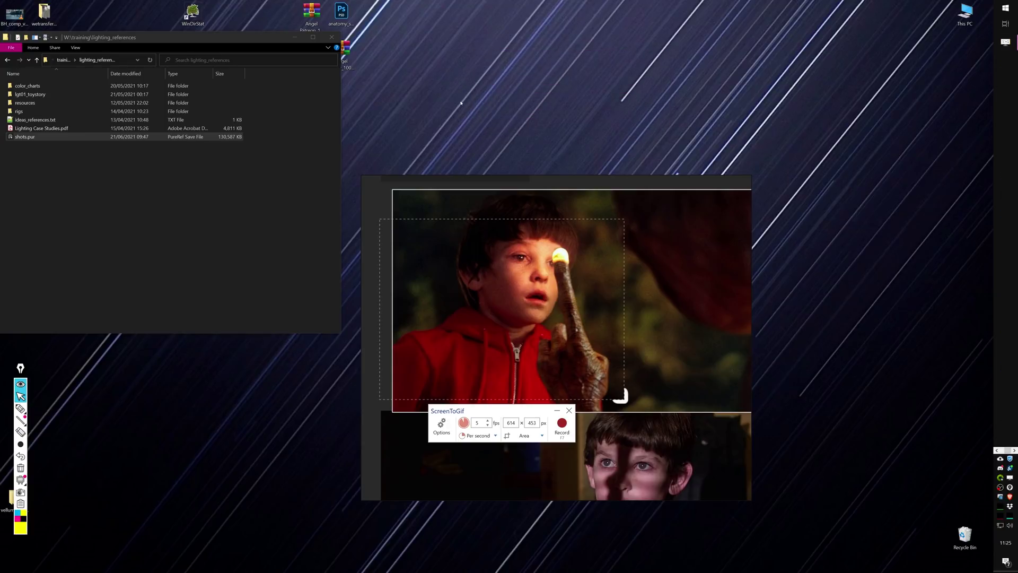
pyautogui.click(562, 423)
pyautogui.click(20, 408)
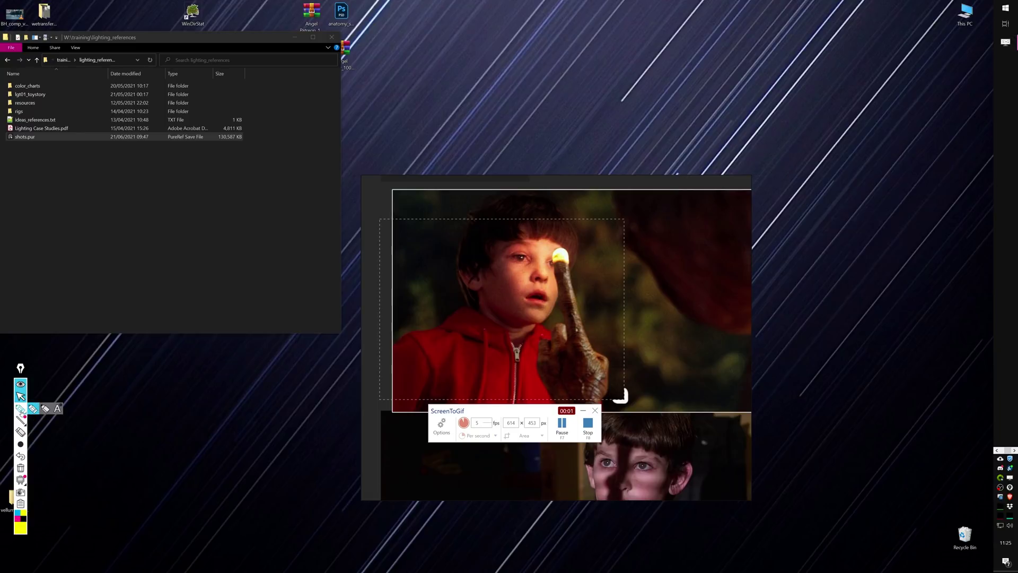
pyautogui.moveTo(304, 406)
pyautogui.mouseDown()
pyautogui.moveTo(471, 321)
pyautogui.moveTo(461, 301)
pyautogui.mouseUp()
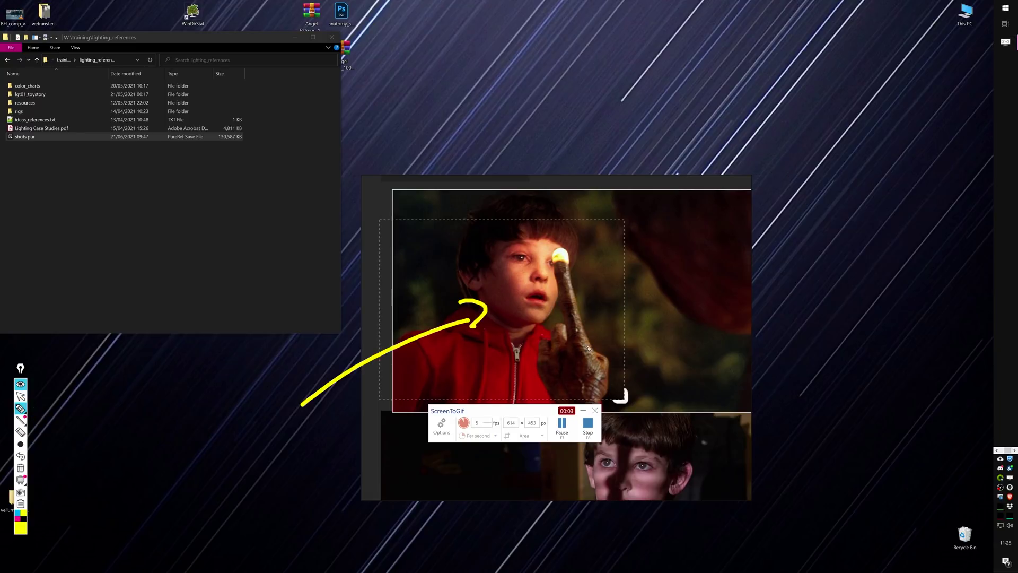
pyautogui.moveTo(623, 218); pyautogui.dragTo(623, 258)
pyautogui.moveTo(619, 307); pyautogui.dragTo(619, 329)
pyautogui.moveTo(619, 342); pyautogui.dragTo(620, 354)
pyautogui.moveTo(620, 364); pyautogui.dragTo(619, 375)
pyautogui.moveTo(403, 399); pyautogui.dragTo(381, 390)
# Add a cyan arrow at the glowing finger, then stop the recording and close the editor
pyautogui.click(17, 512)
pyautogui.moveTo(604, 239); pyautogui.dragTo(595, 271)
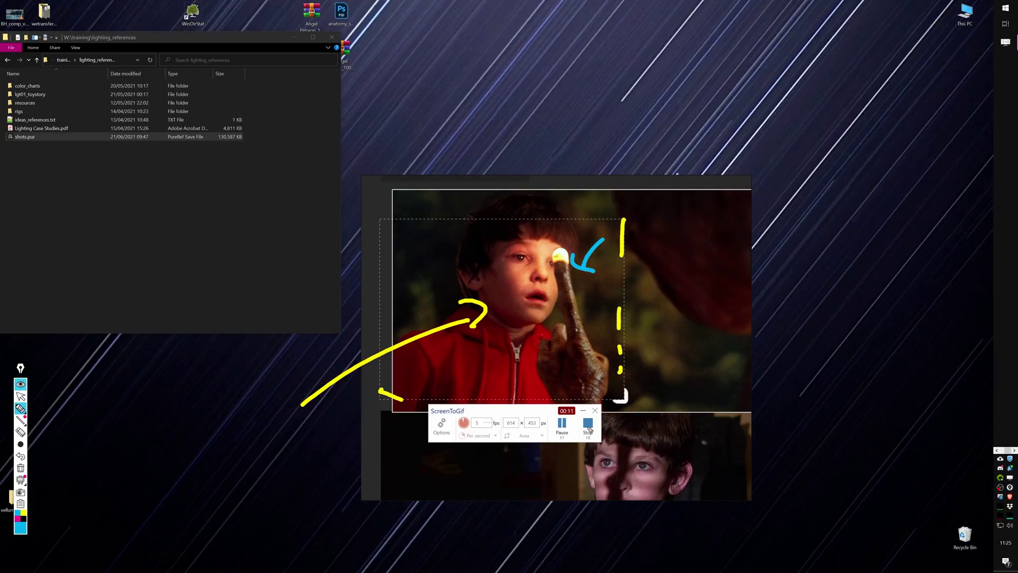
pyautogui.click(21, 396)
pyautogui.click(587, 422)
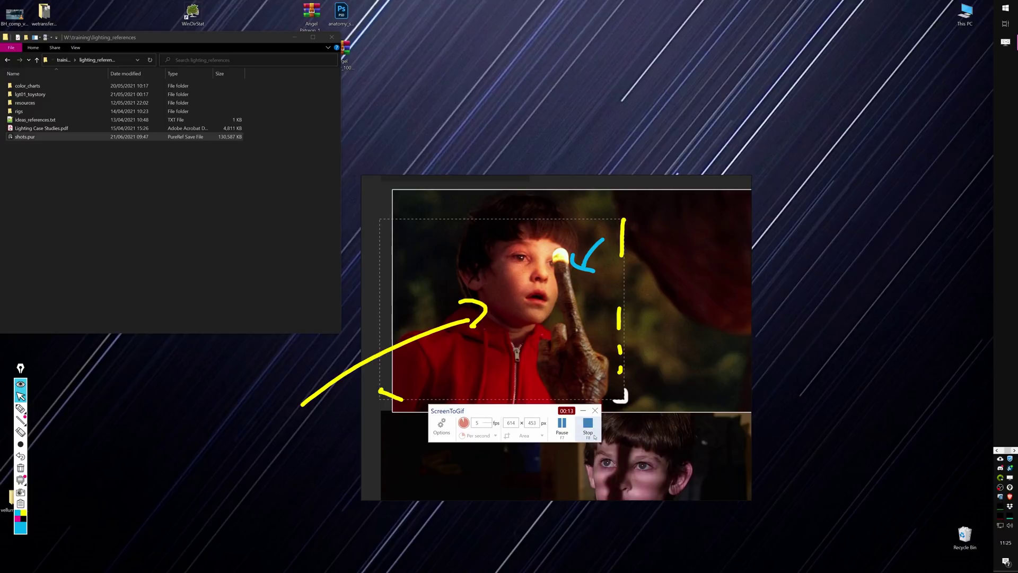
pyautogui.click(712, 182)
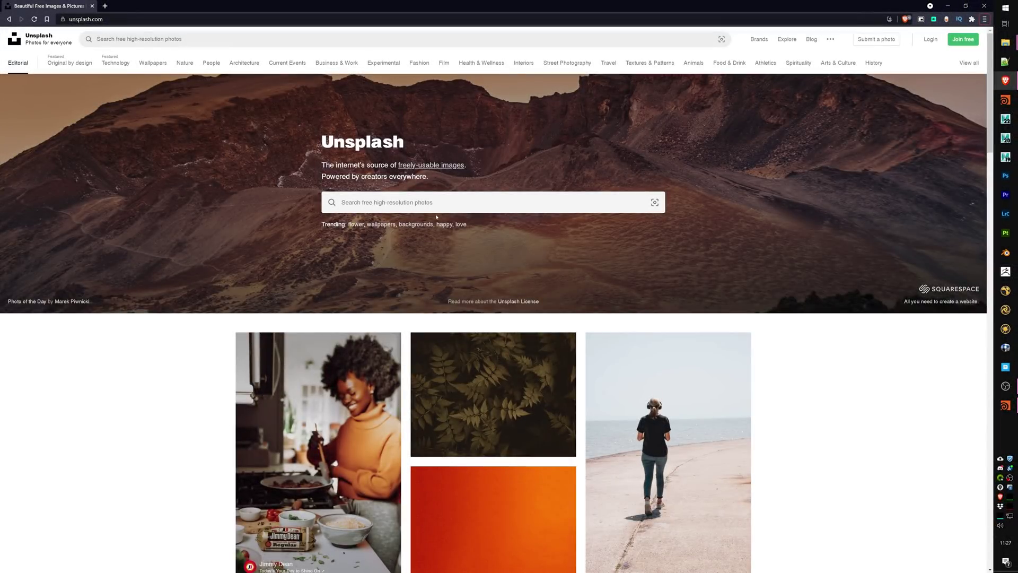
# View the Unsplash License page, then search Unsplash photos for 'vespa'
pyautogui.click(400, 168)
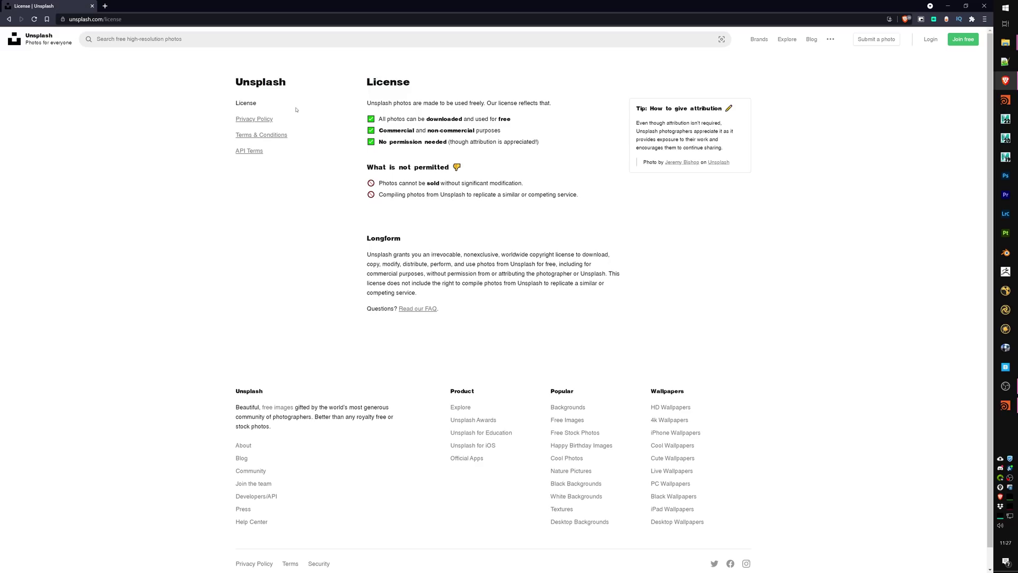
pyautogui.hotkey('alt', 'Left')
pyautogui.click(528, 203)
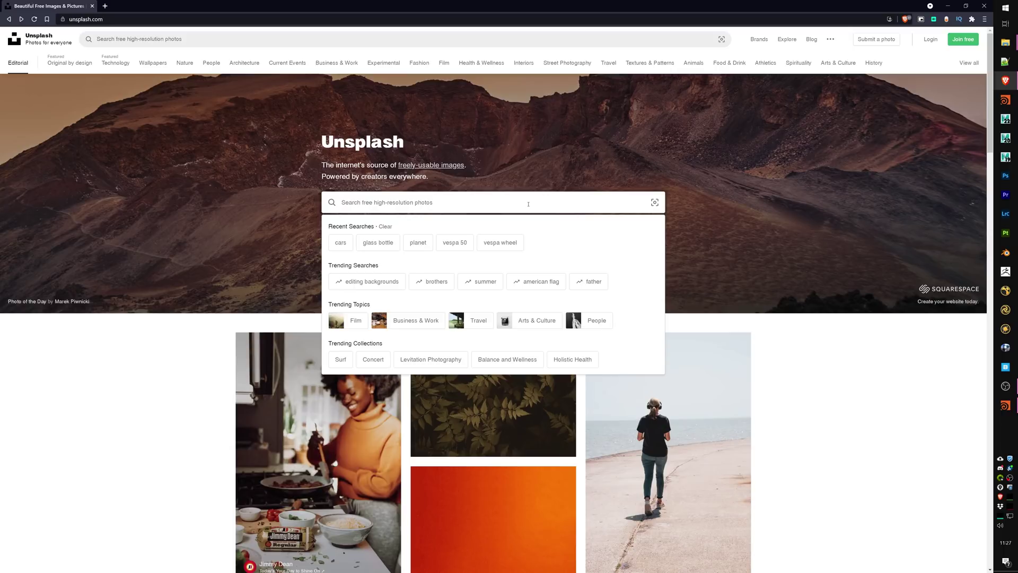
pyautogui.write('vespa')
pyautogui.press('Return')
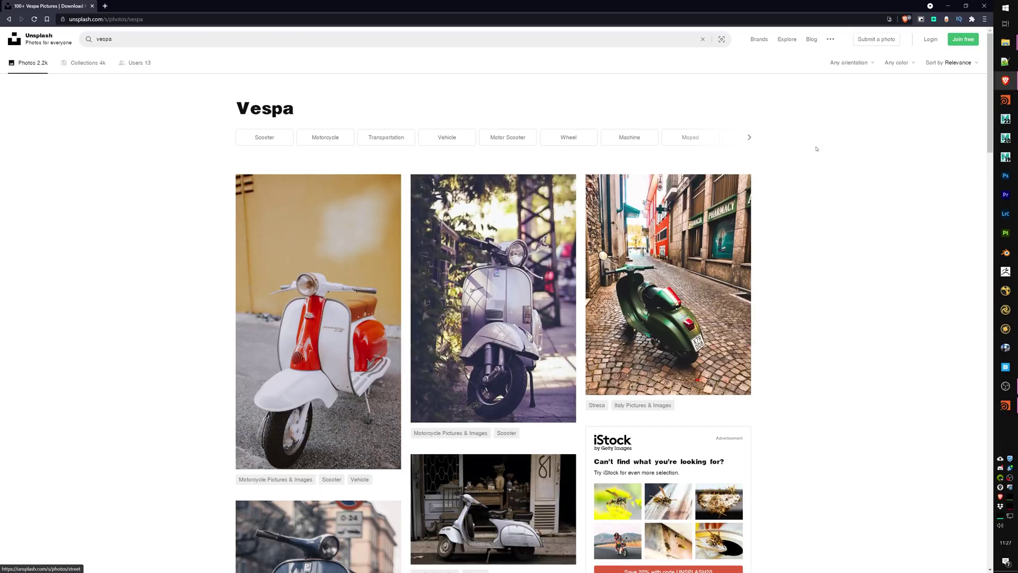
# Browse the 2.2k vespa scooter results and close the enlarged photo
pyautogui.scroll(-1, 804, 234)
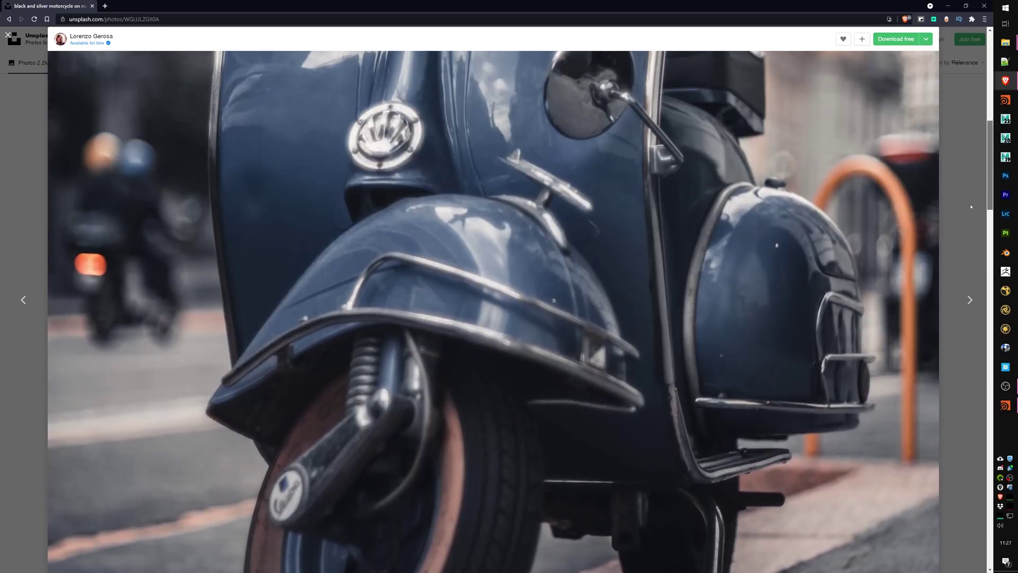
pyautogui.scroll(5, 970, 207)
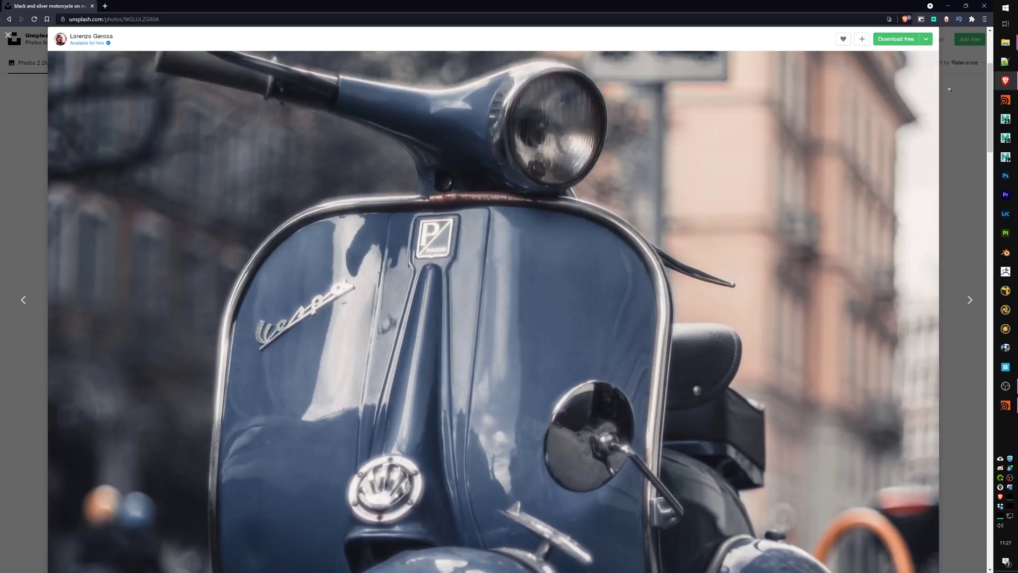
pyautogui.click(960, 95)
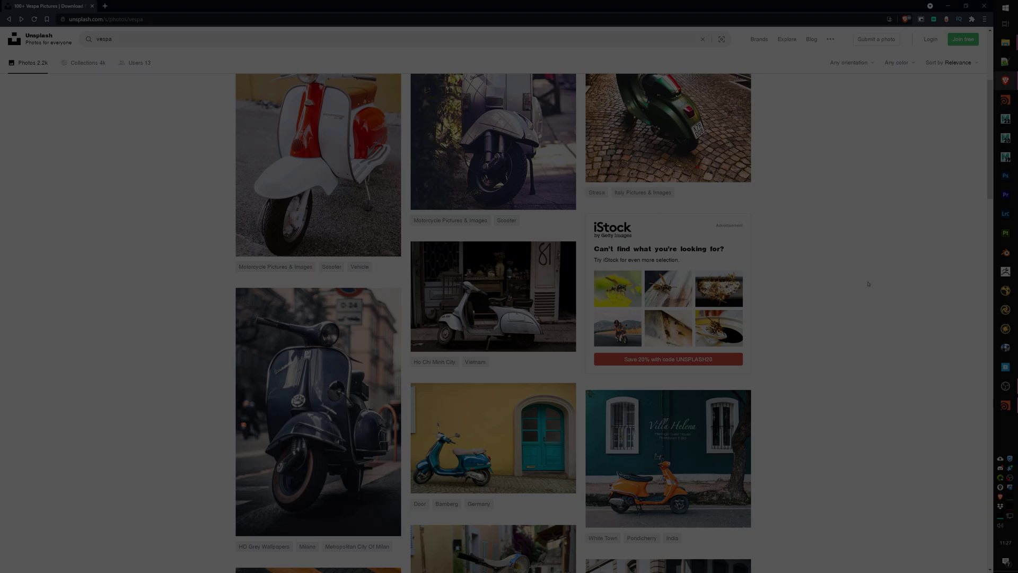